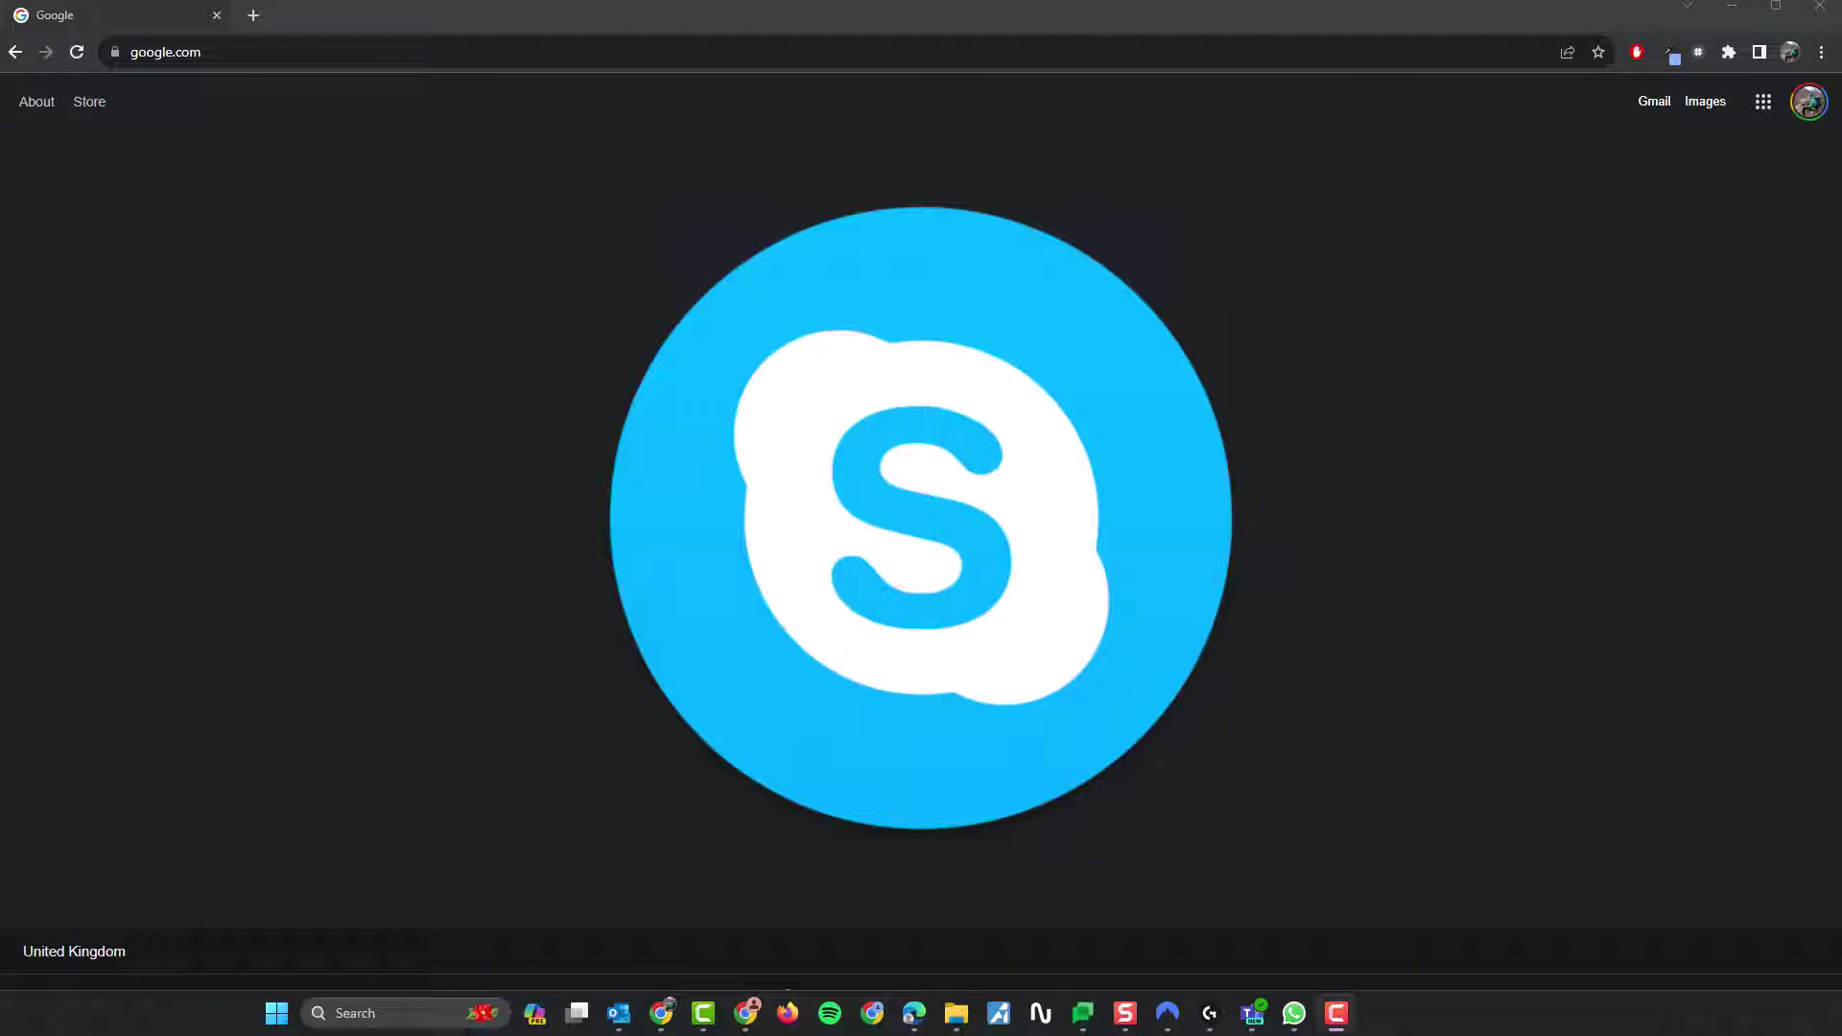
Search Google for 'skype' and bring up the results page
click(753, 456)
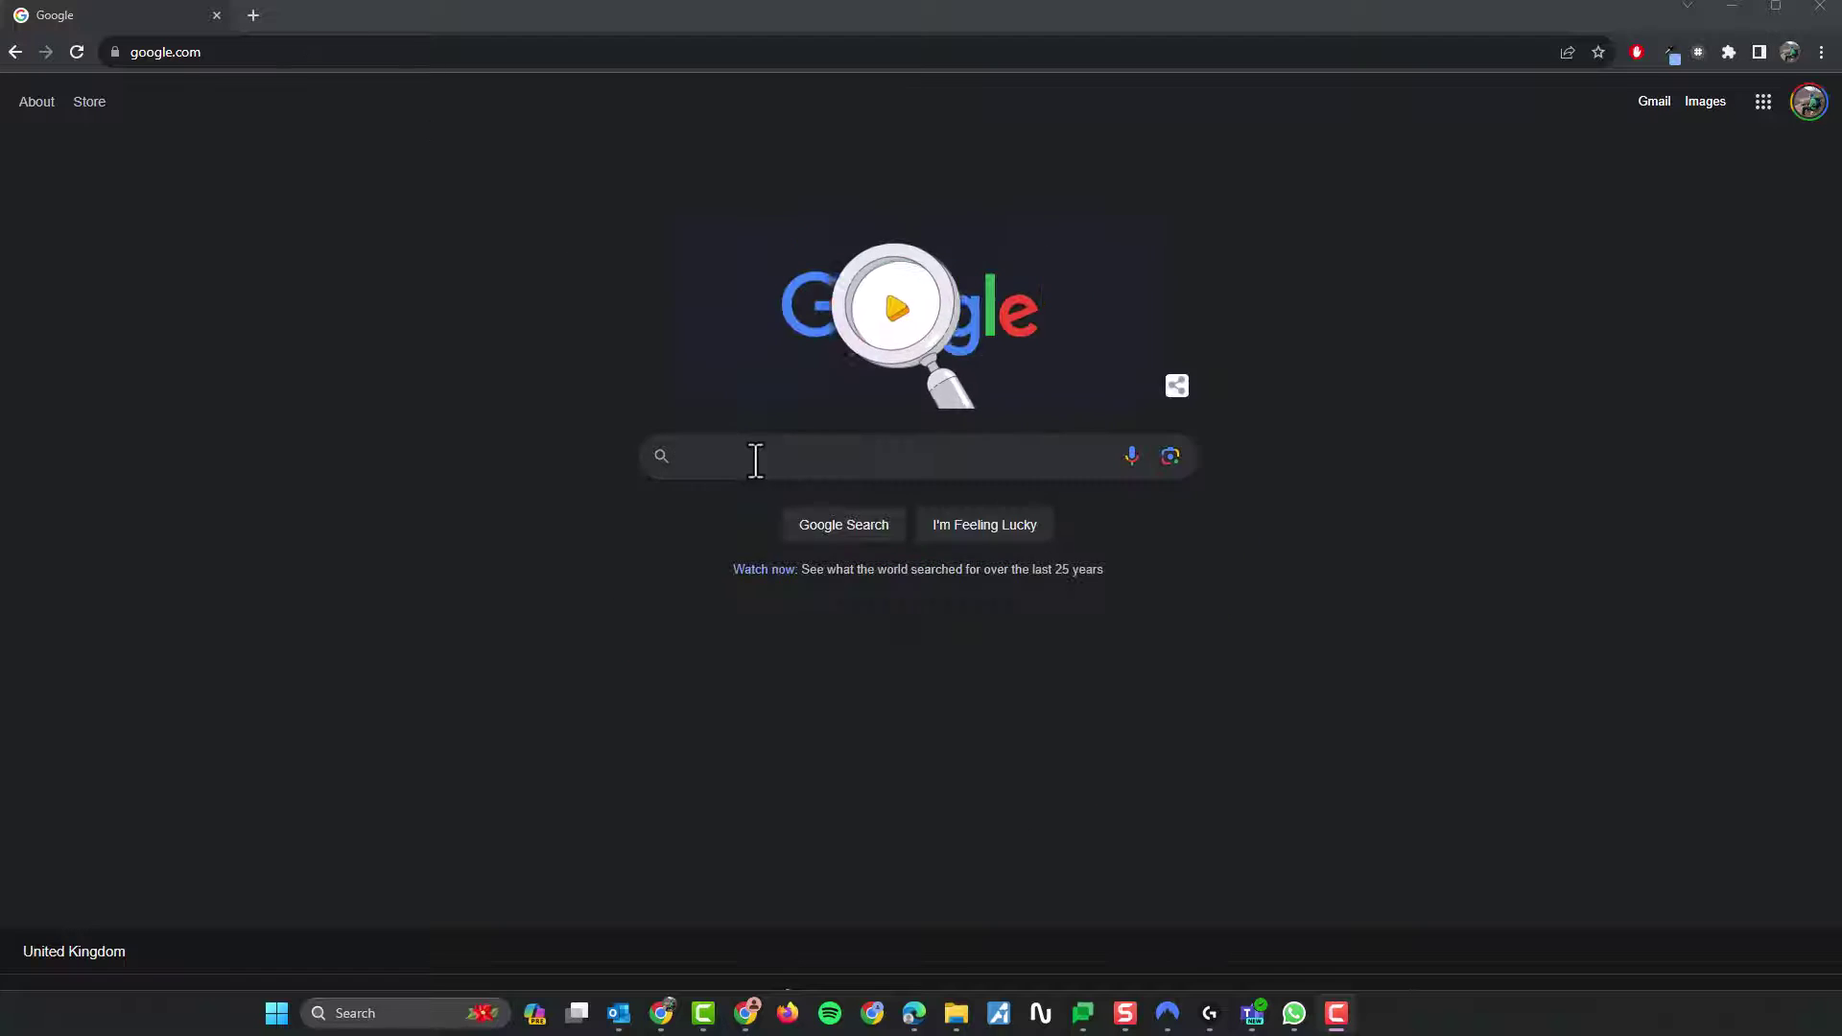
text(skype)
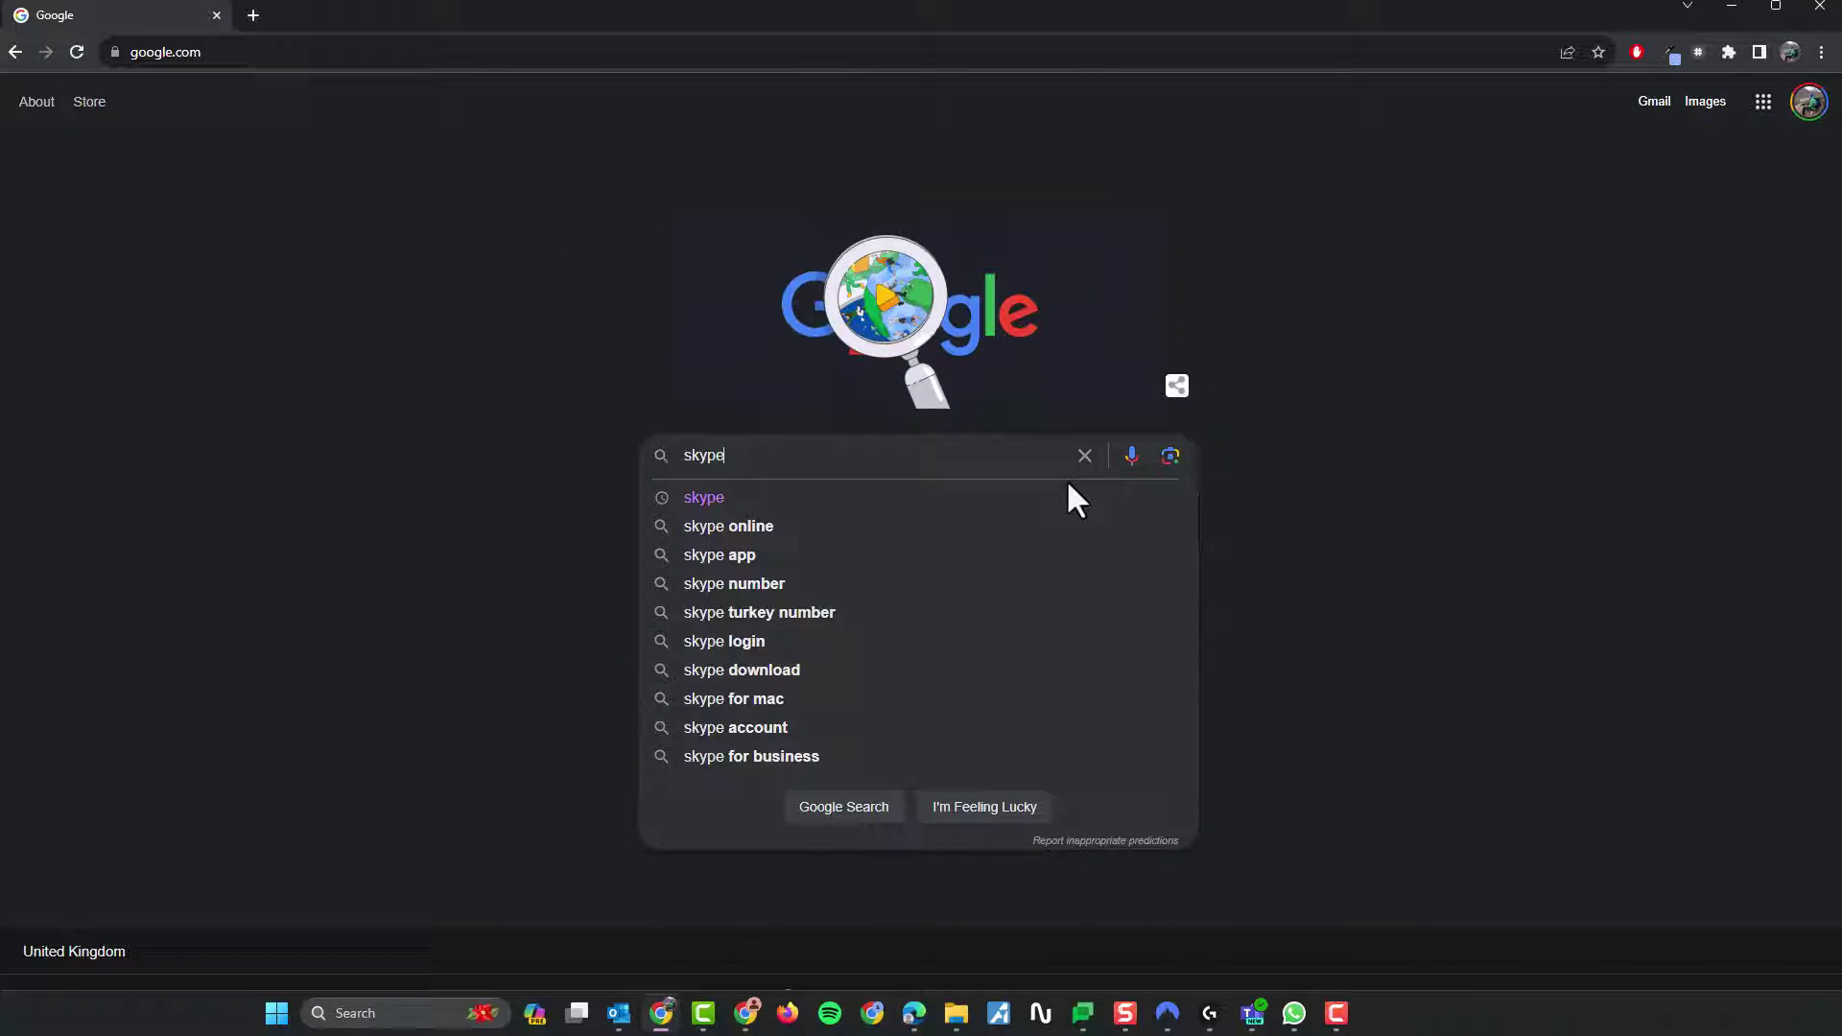
click(735, 497)
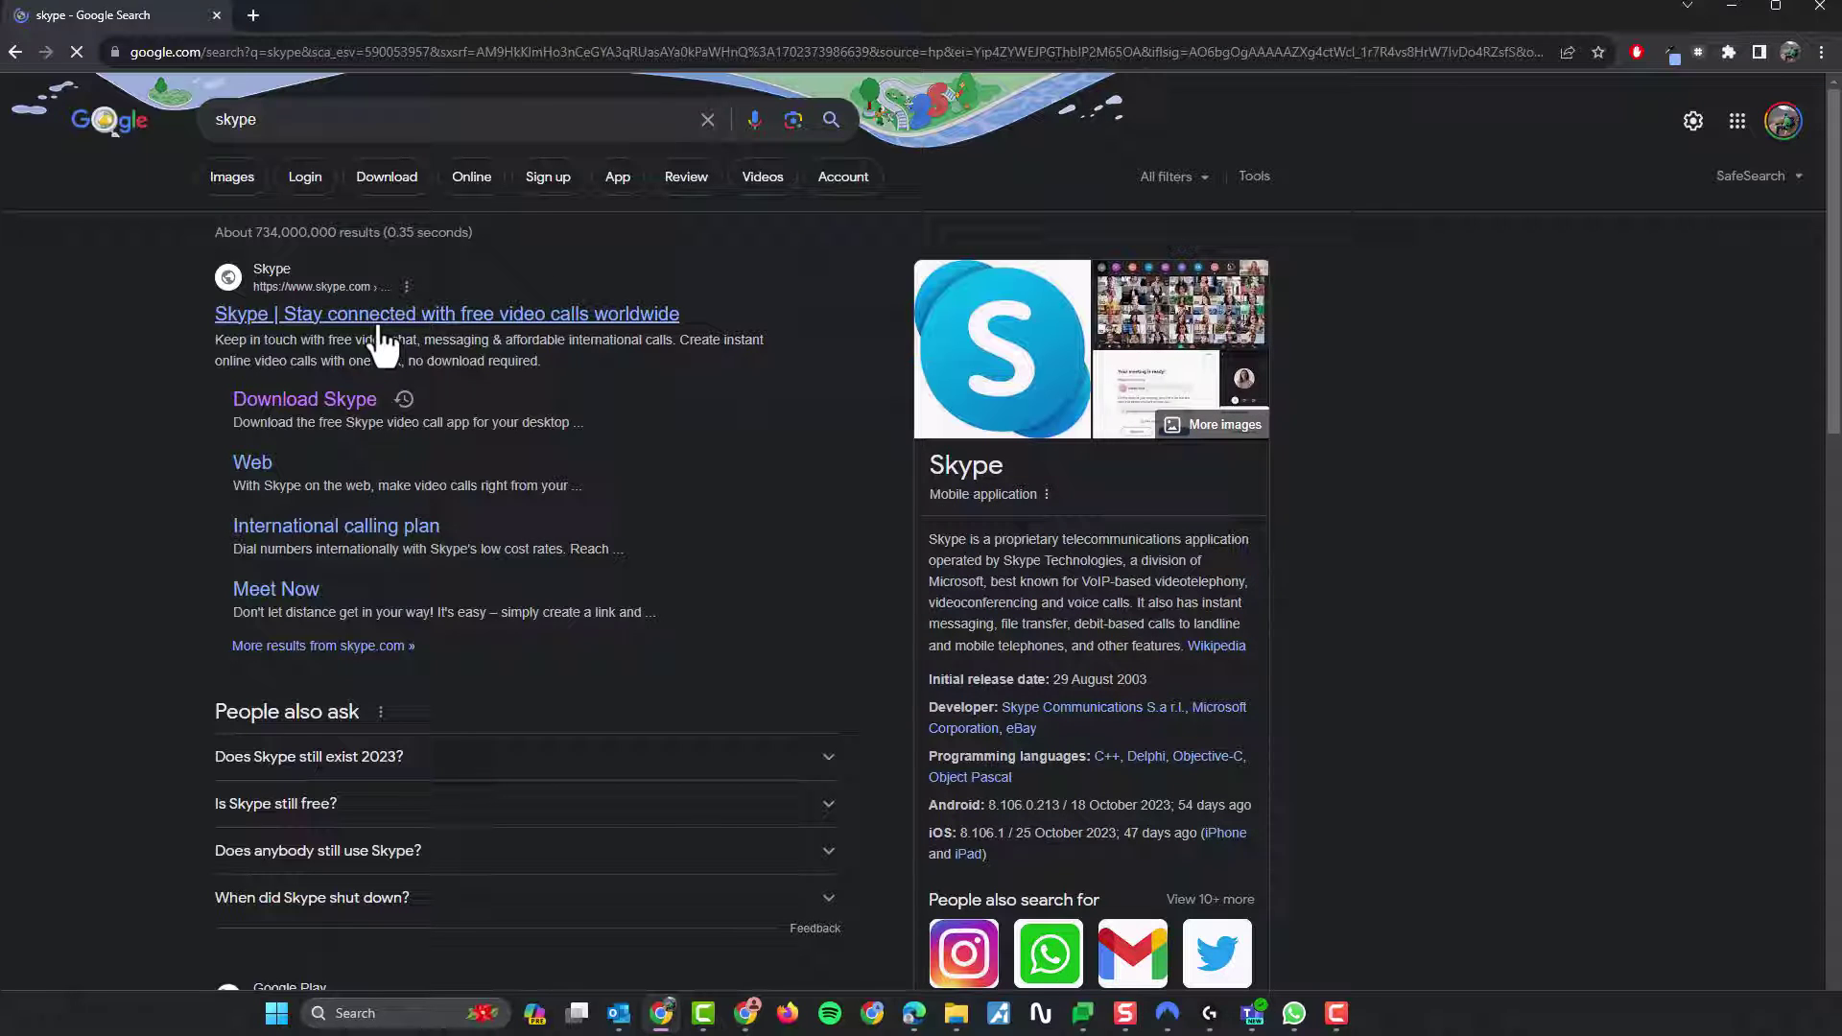
Go to the Download Skype page via the skype.com sitelink
click(310, 413)
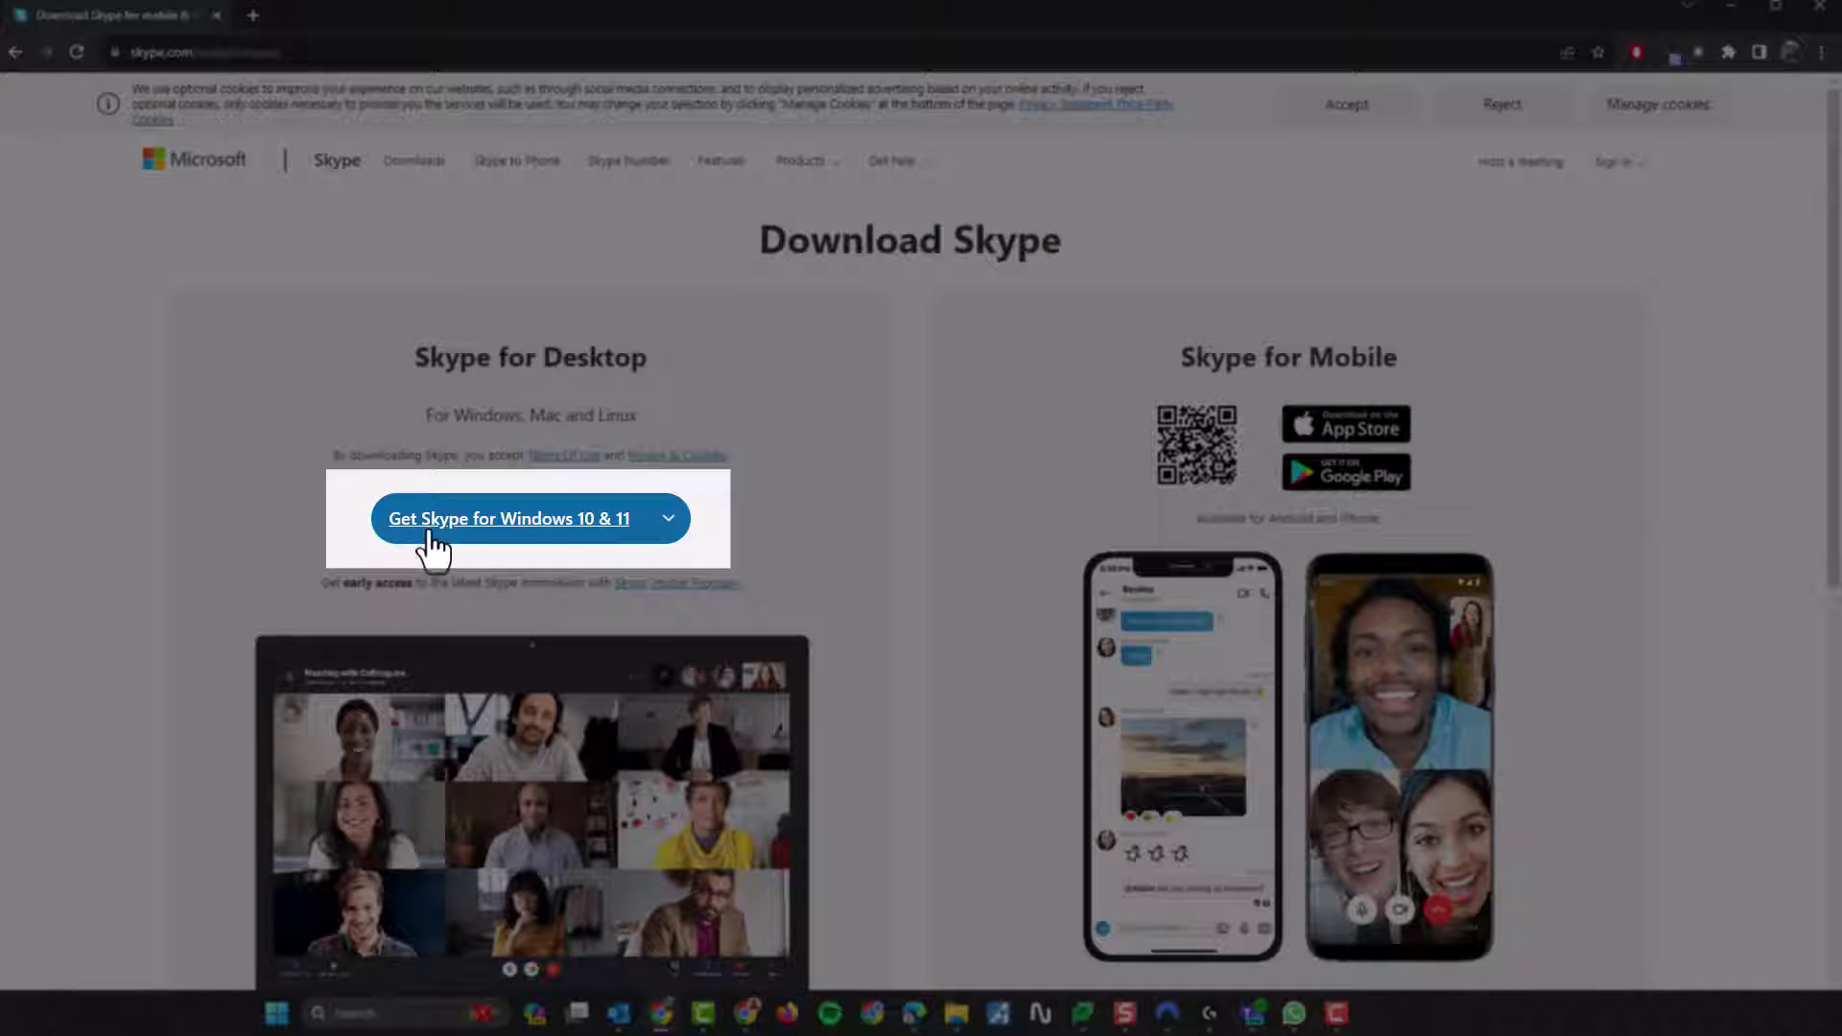
Request Skype for Windows 10 & 11, reaching the thank-you page
click(593, 524)
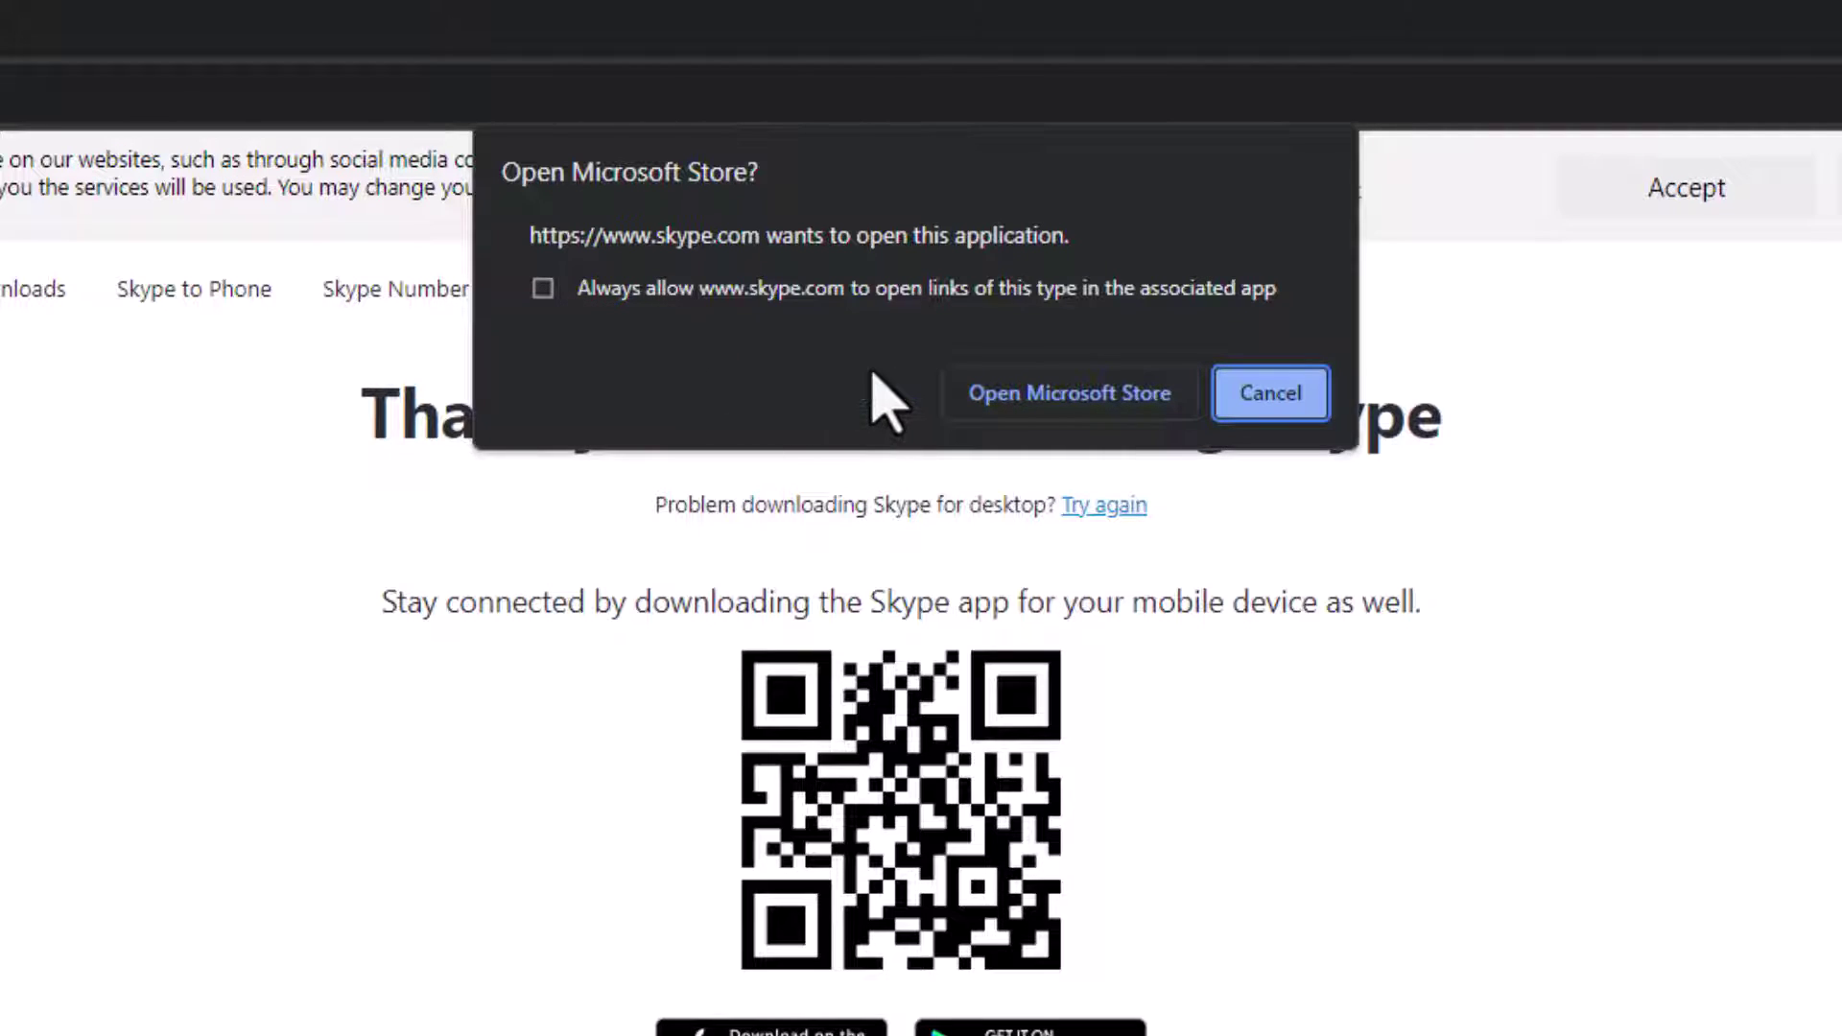
Allow the browser to launch Microsoft Store on the Skype app page
click(1069, 403)
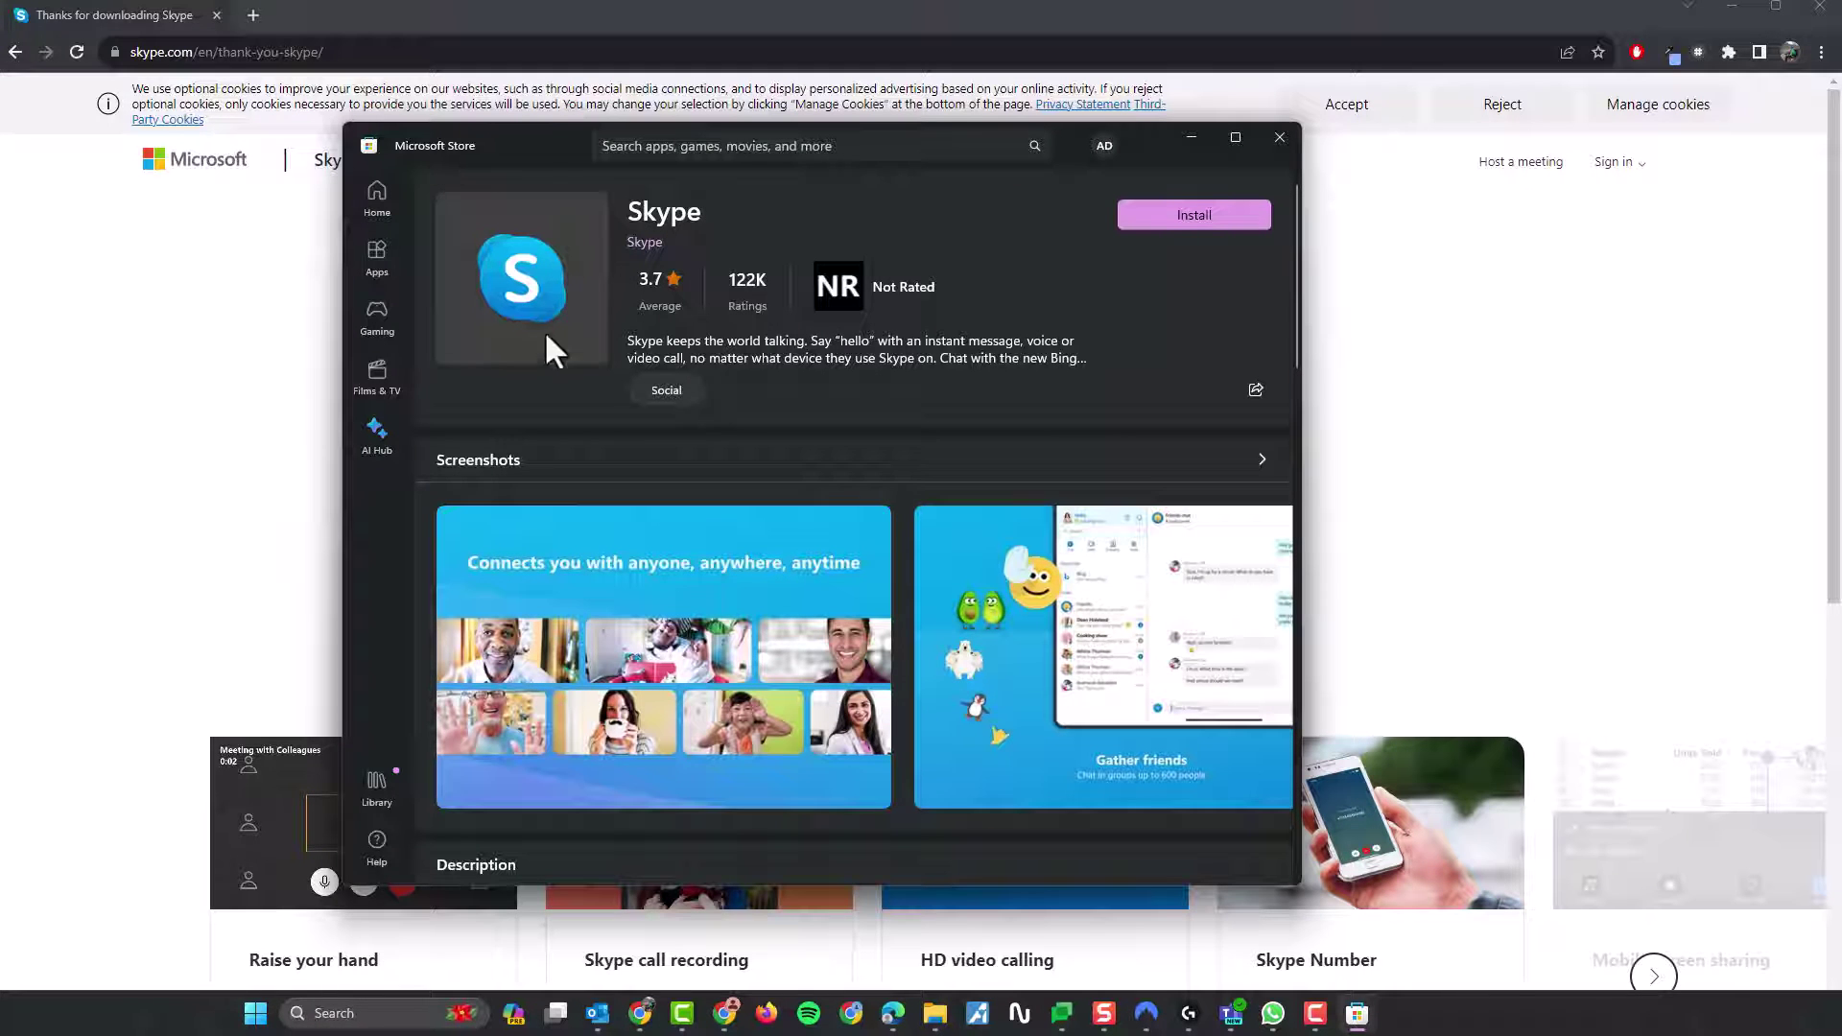
Install Skype from its Microsoft Store listing
click(1208, 221)
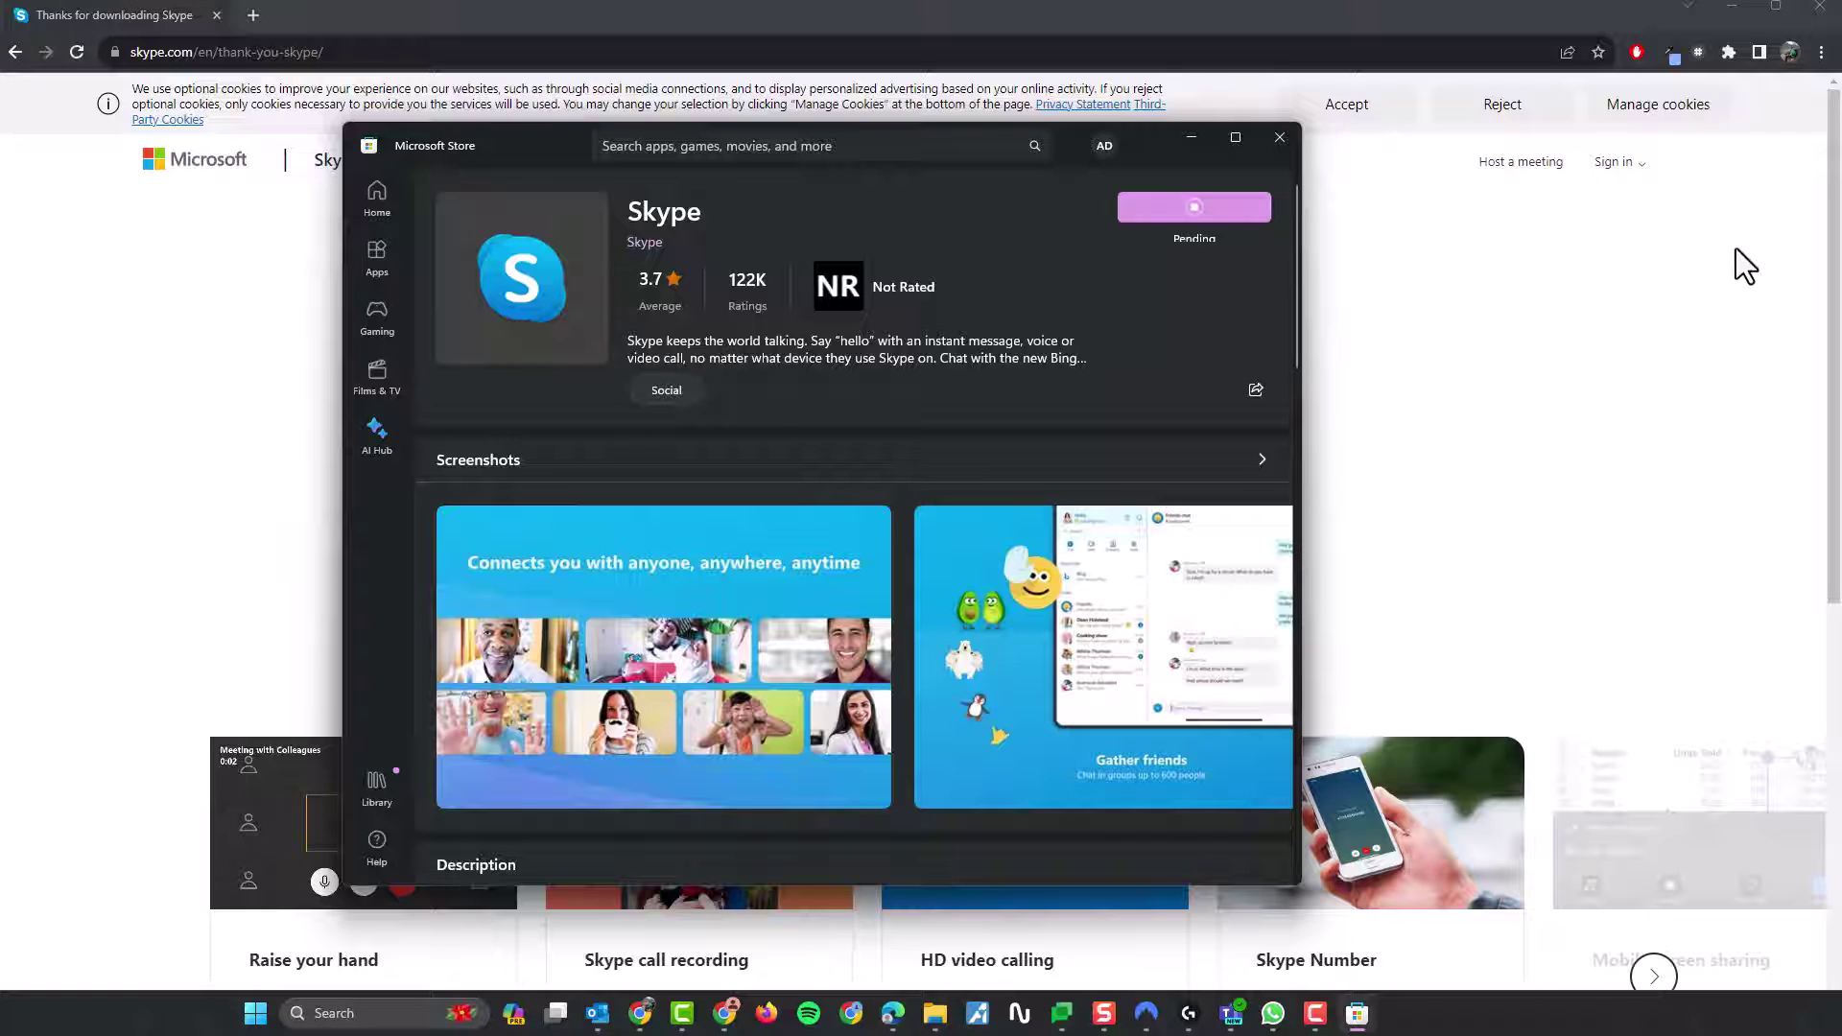